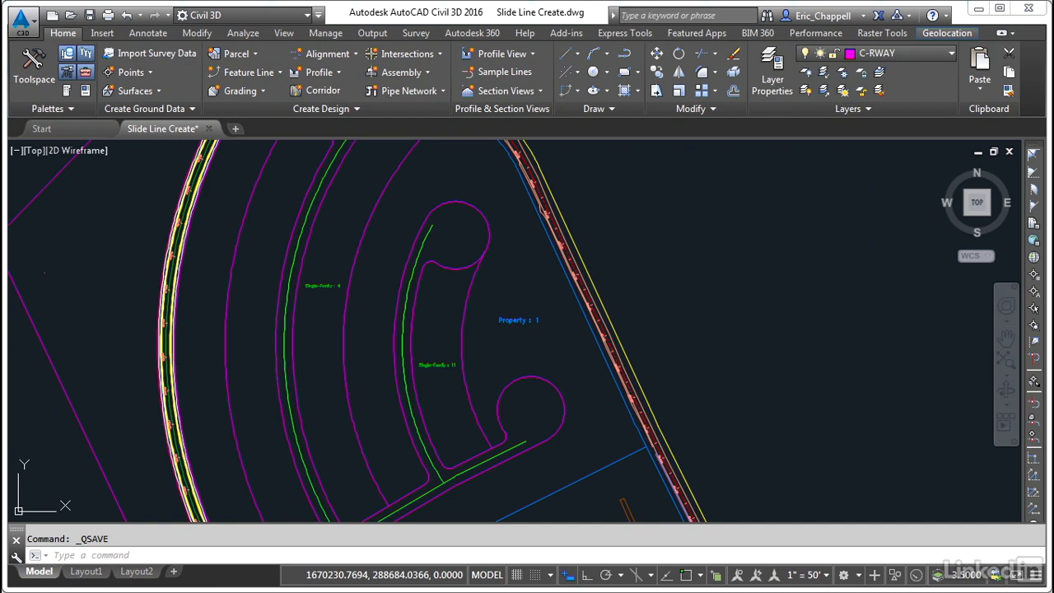
- Open the parcel layout tools and start the Slide Line - Create command
left_click(238, 56)
left_click(272, 78)
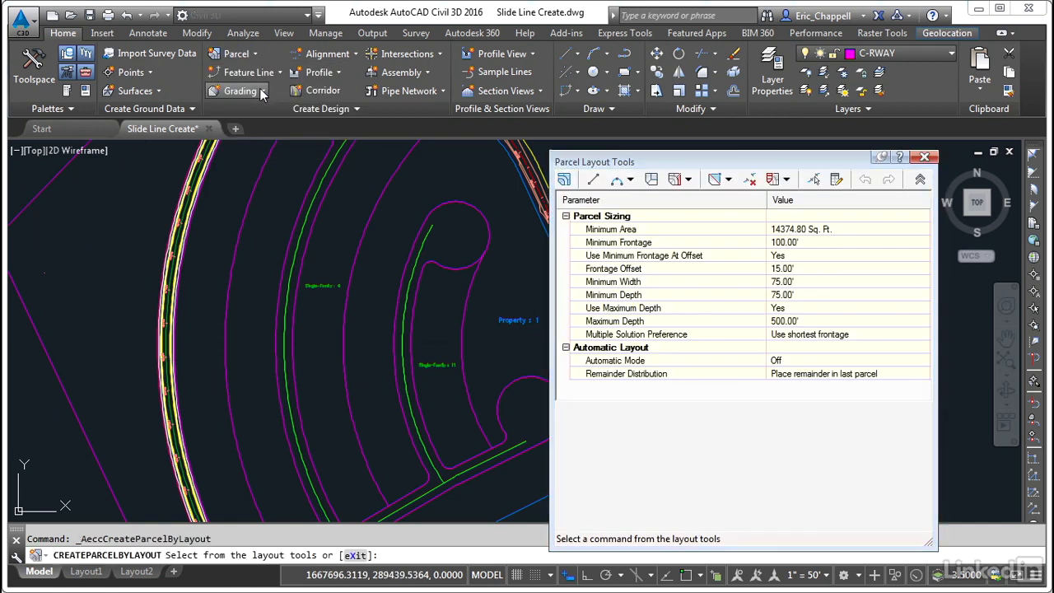
left_click(921, 179)
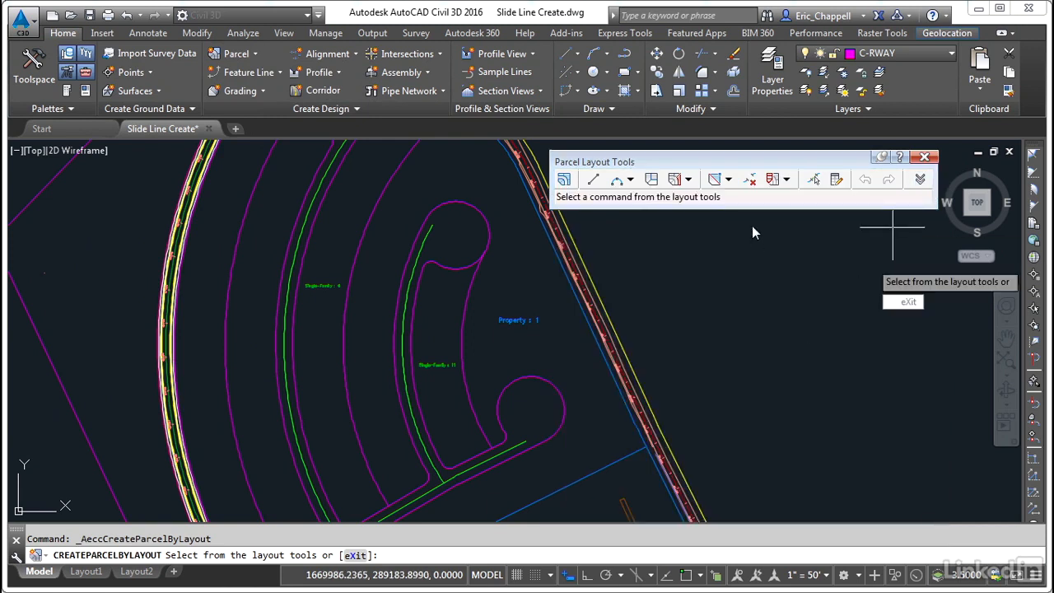
left_click(689, 180)
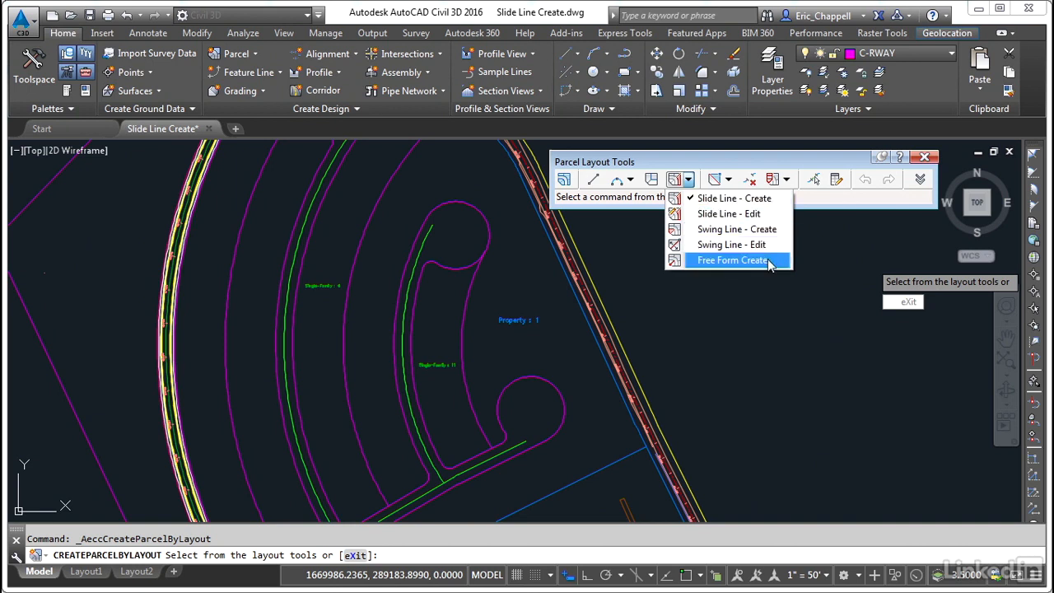
left_click(748, 201)
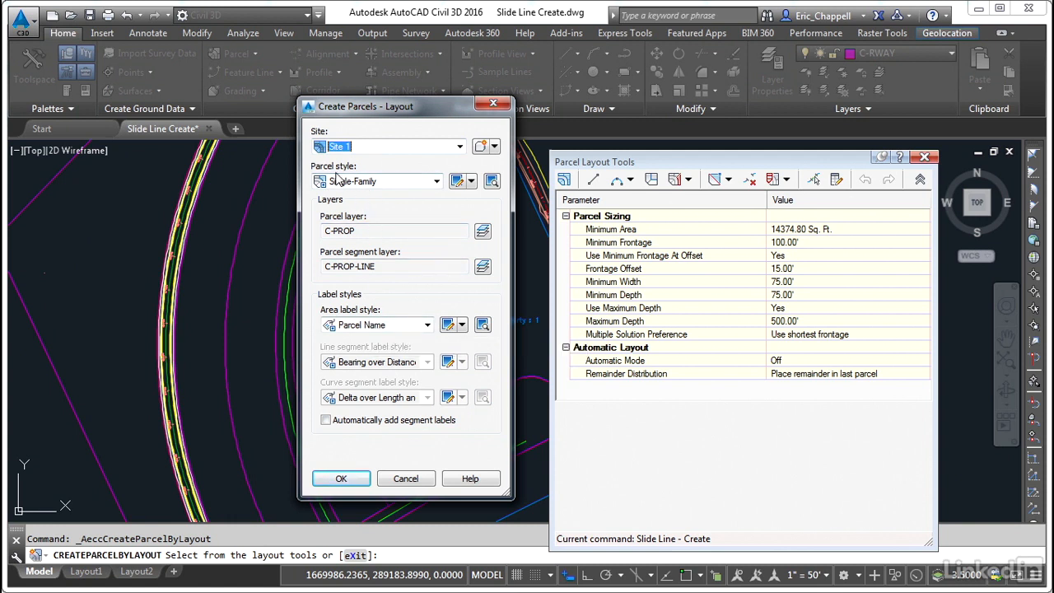
- Set the area label style for the new parcels to Parcel Number and Acres and accept the layout settings
left_click(427, 325)
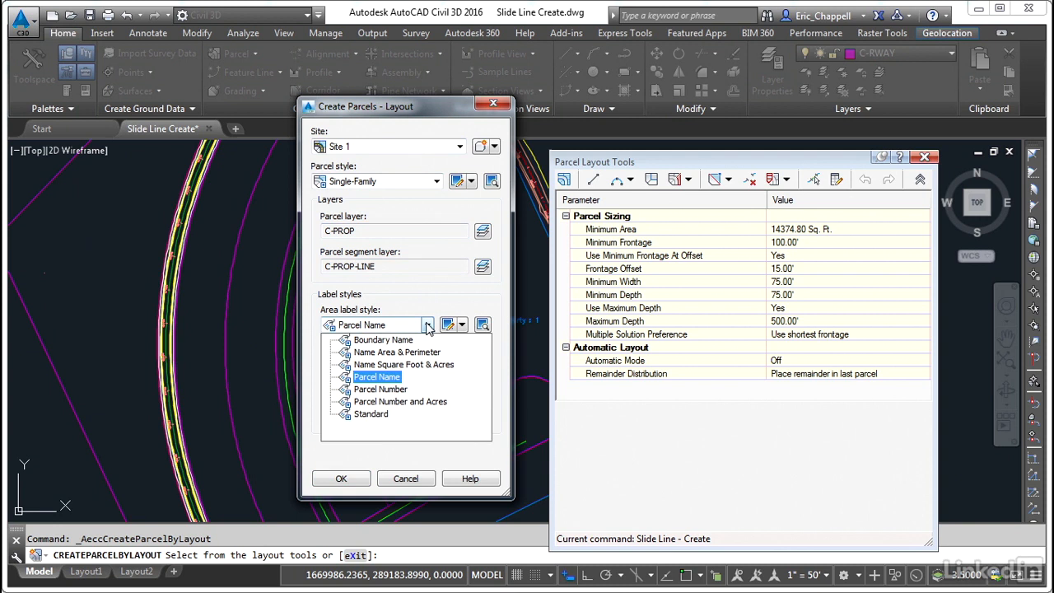
left_click(414, 401)
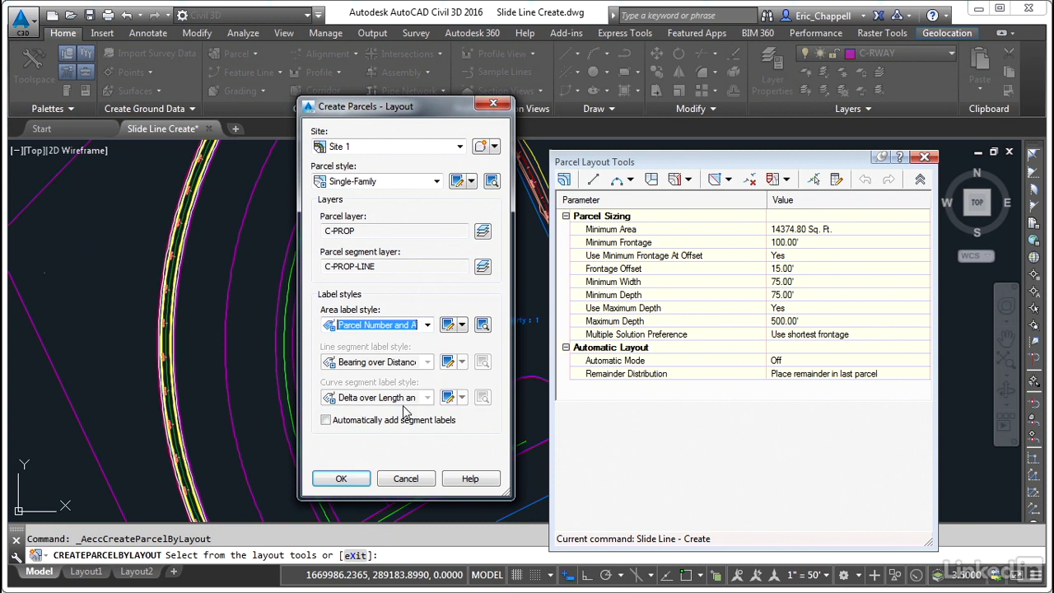
left_click(341, 479)
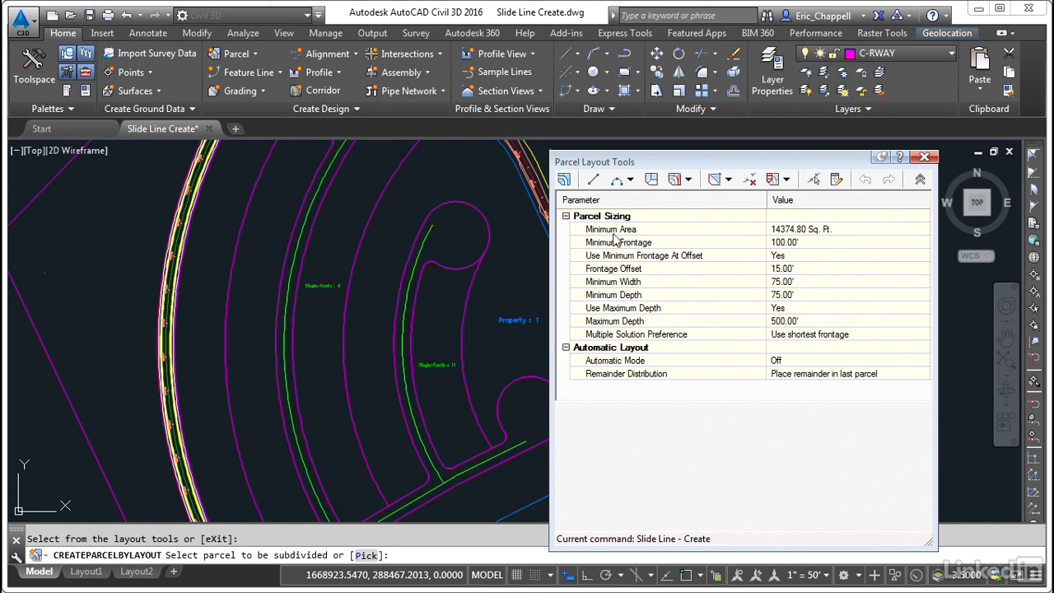
- Set the minimum parcel area for the slide line layout to .33acre
left_click(805, 233)
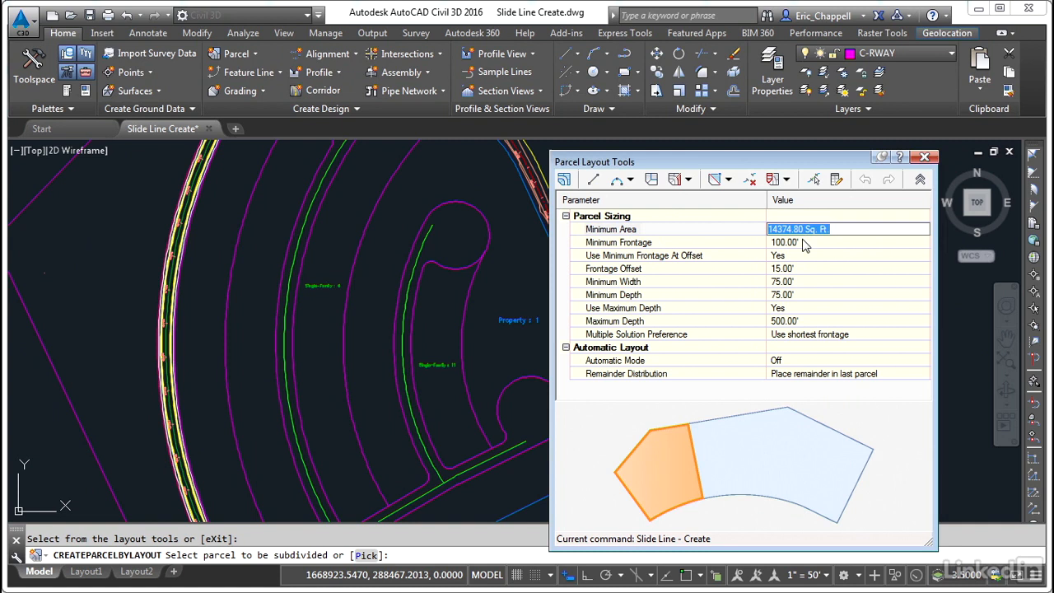
type(".33acre")
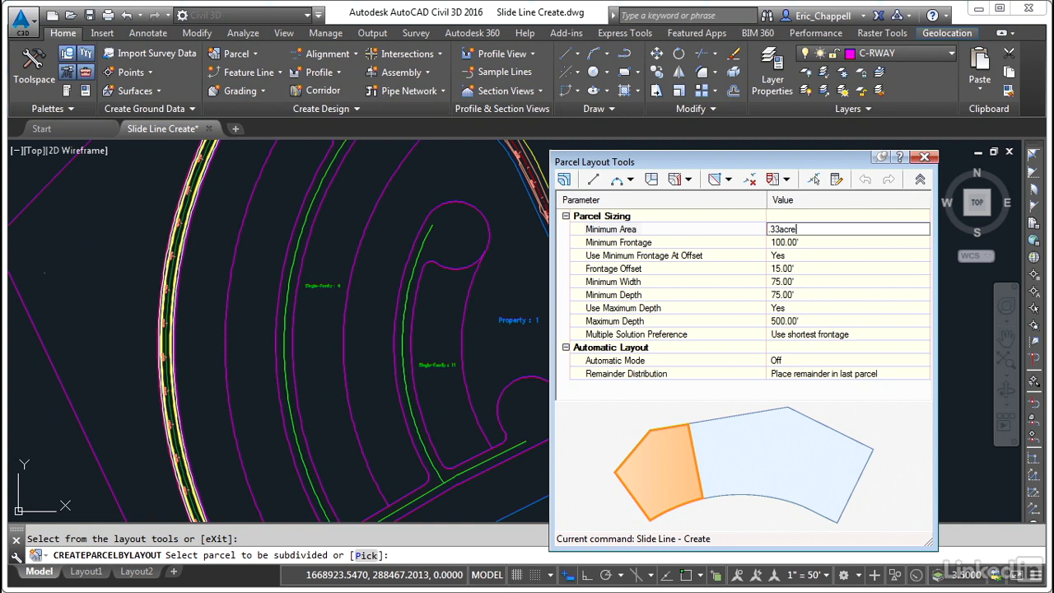
key("Return")
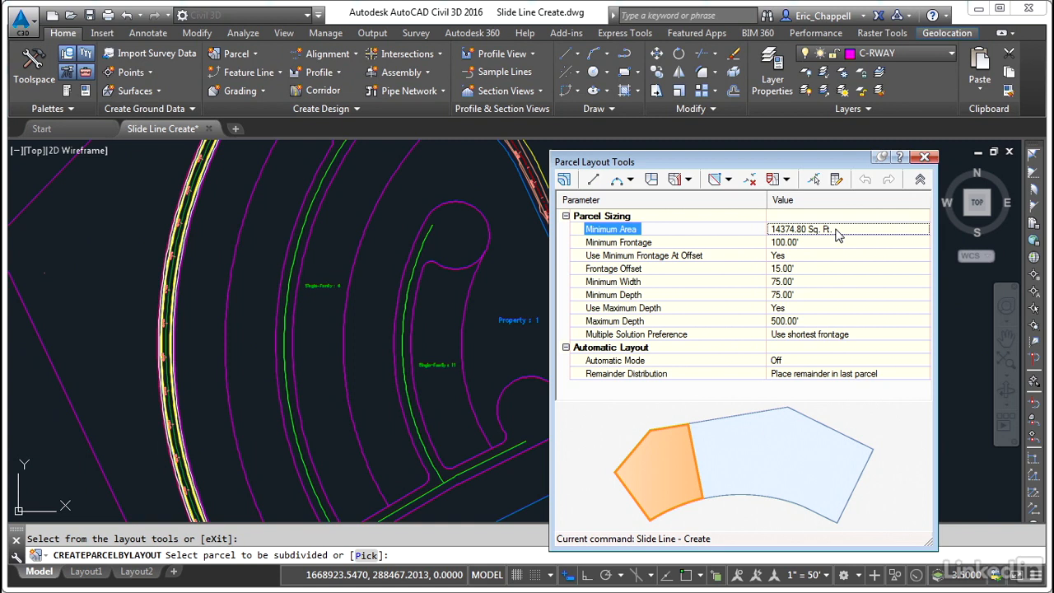
left_click(795, 242)
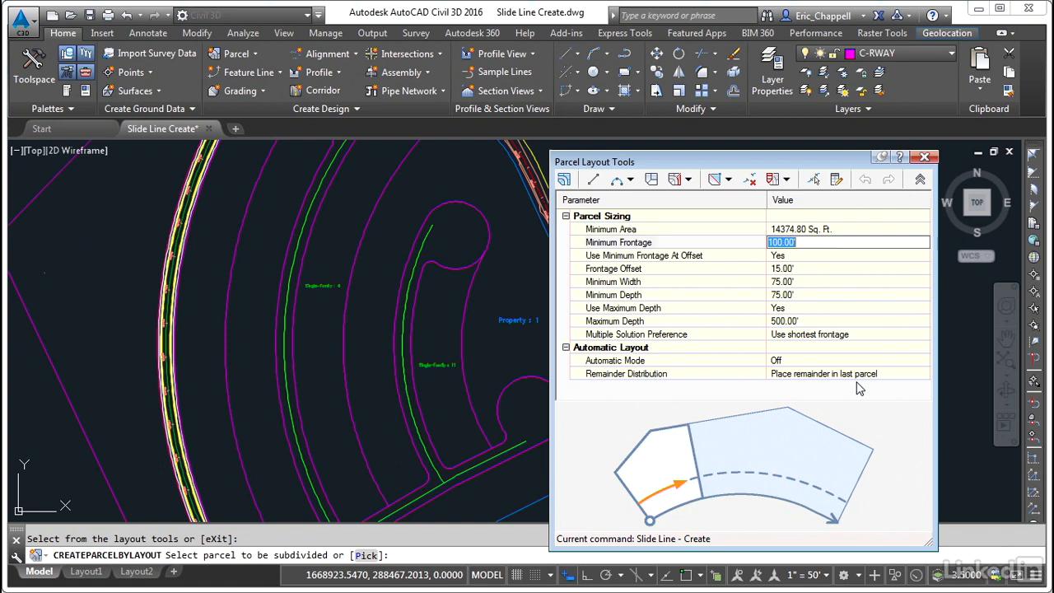
left_click(787, 361)
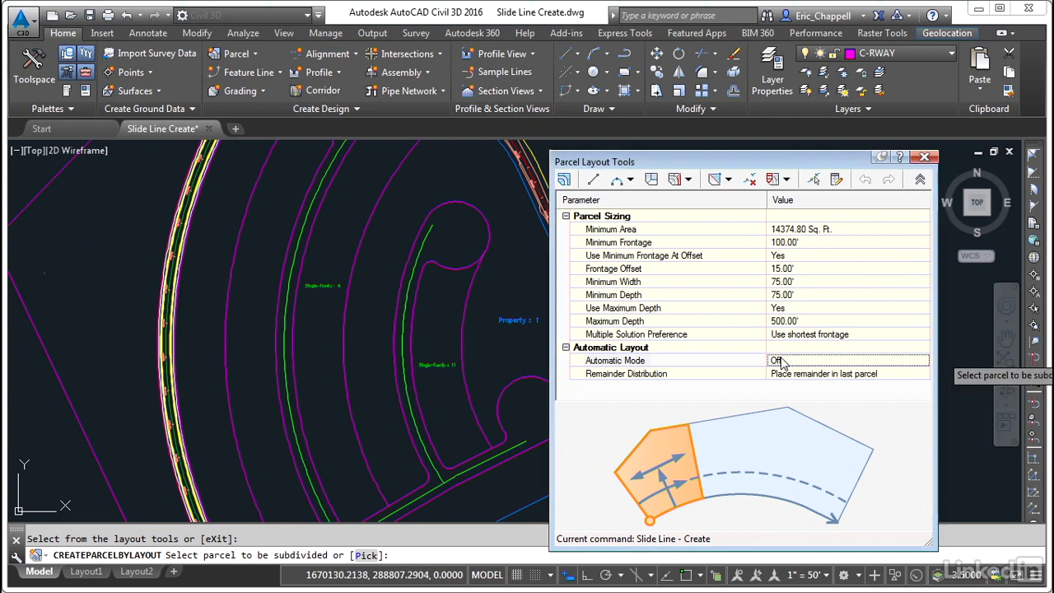
left_click_drag(738, 165, 735, 155)
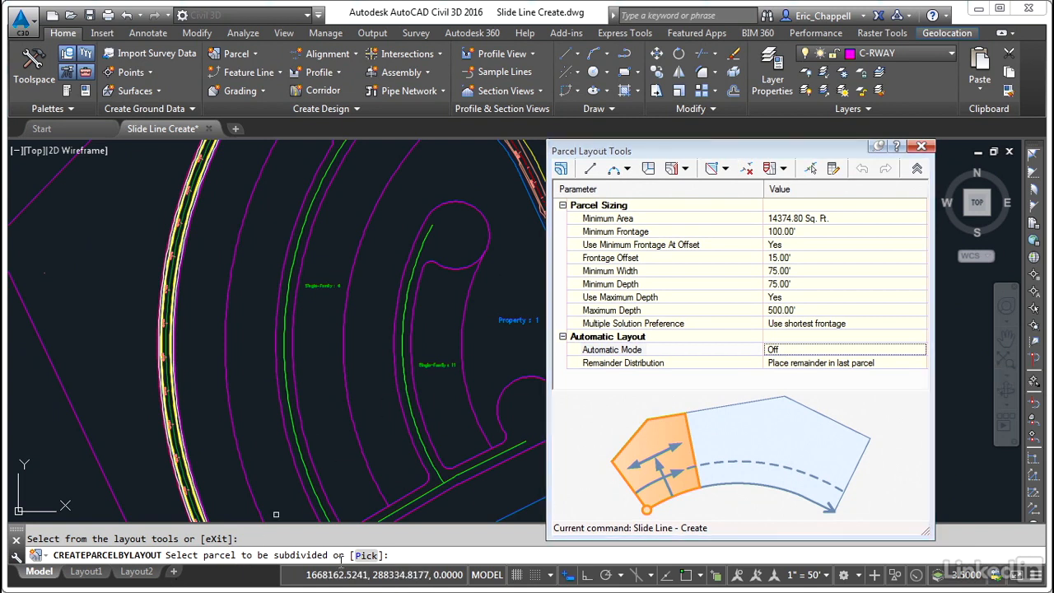
- Choose parcel Single-Family : 11 for subdivision and define its frontage from the southern corner curve's endpoint along the road to the northern cul-de-sac endpoint
left_click(437, 364)
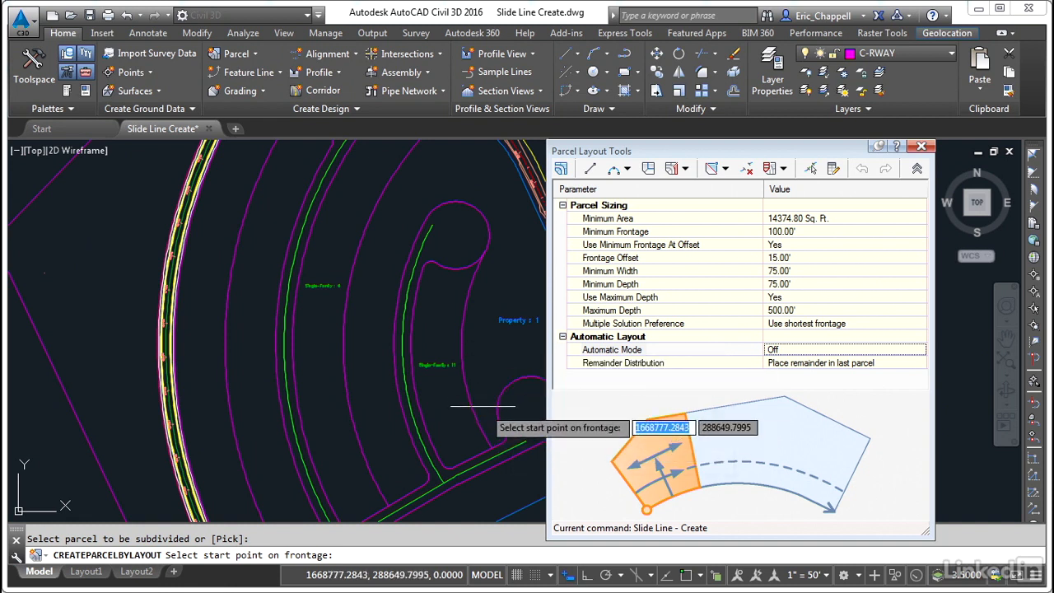
right_click(480, 396, "shift")
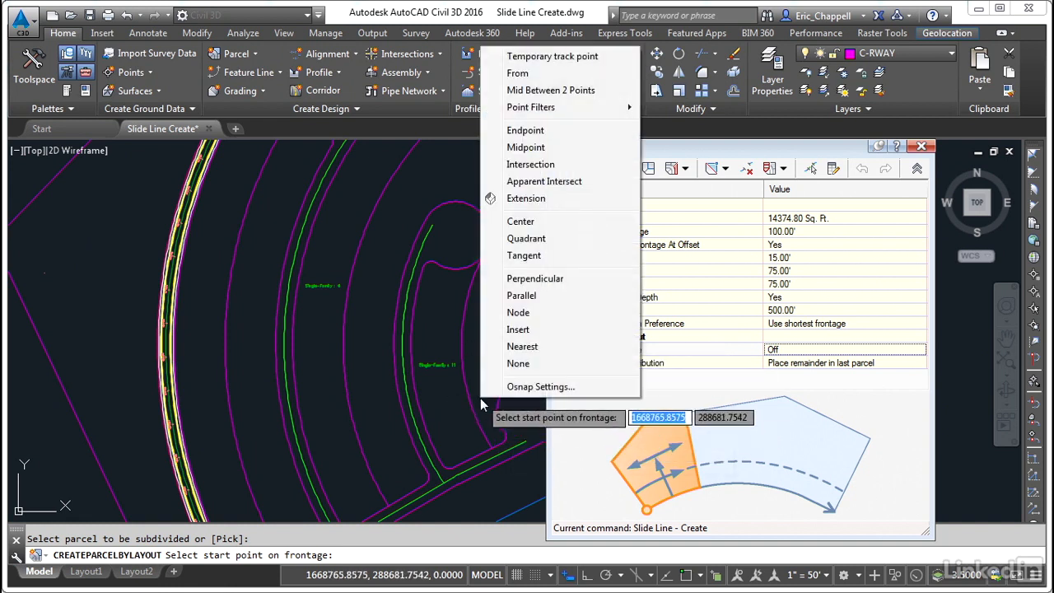
left_click(527, 130)
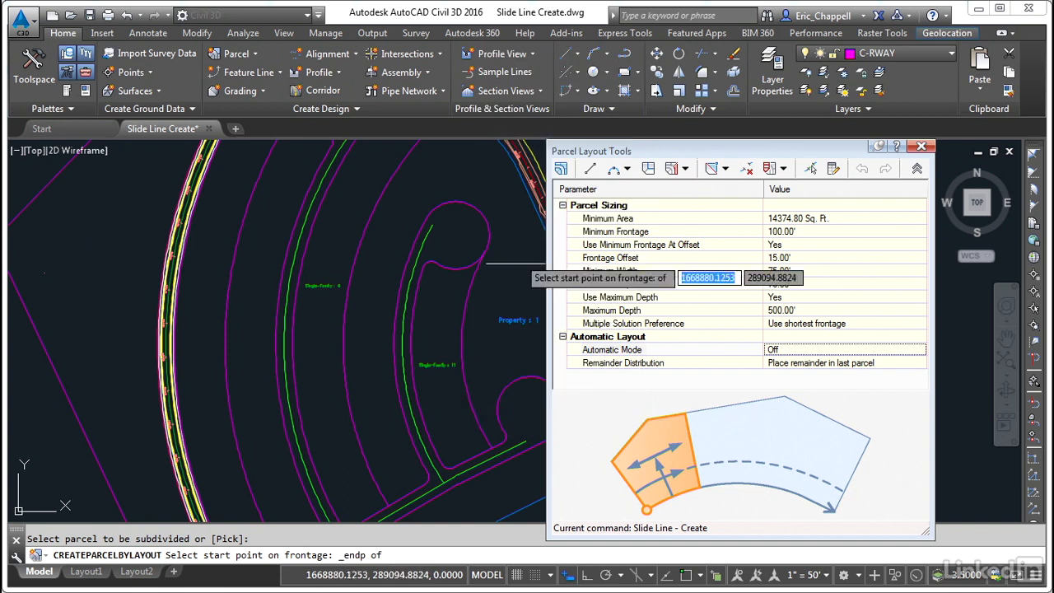
left_click(449, 455)
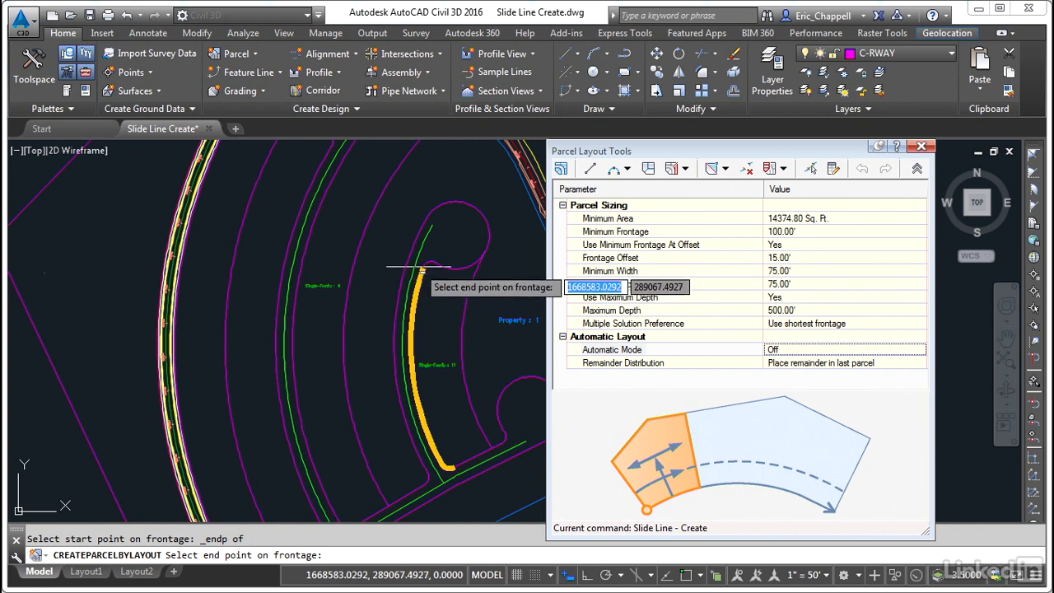
right_click(486, 255, "shift")
left_click(517, 402)
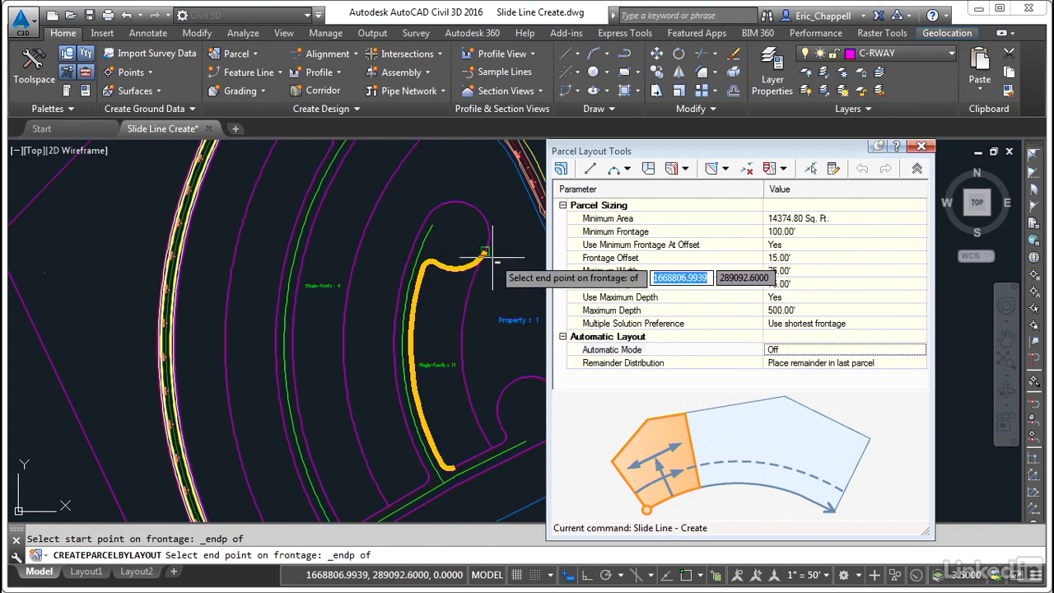
left_click(486, 254)
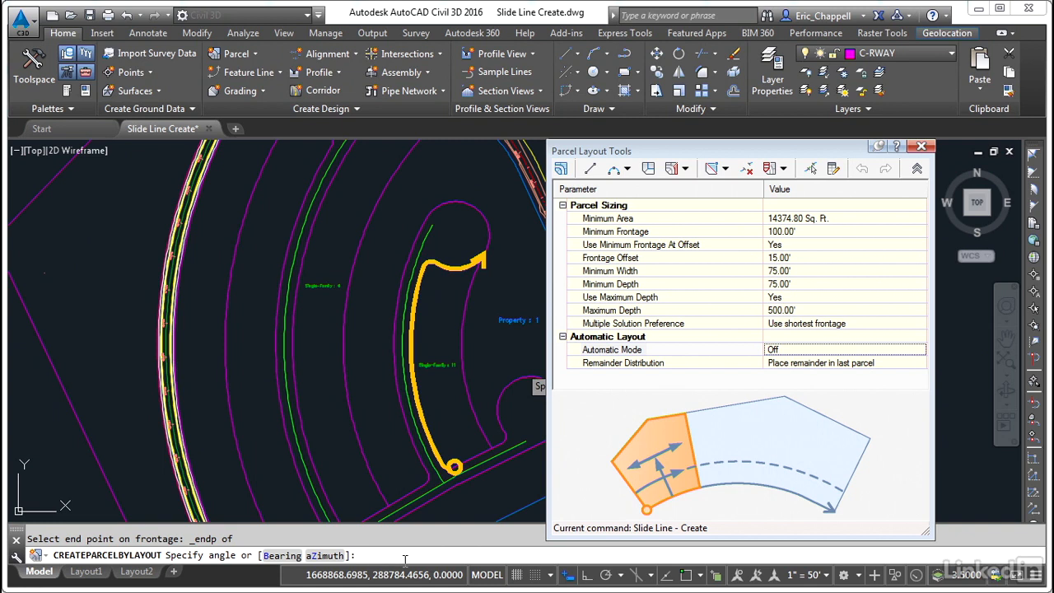
- Create a single lot at the frontage's south end using the default angle, and end parcel layout without accepting a second lot
key("Return")
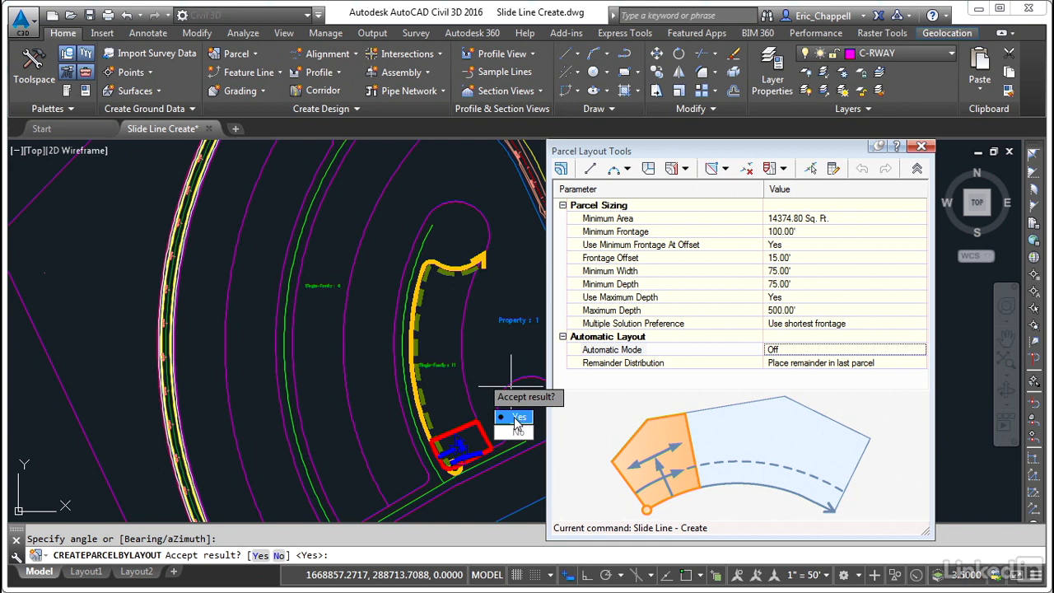
left_click(516, 420)
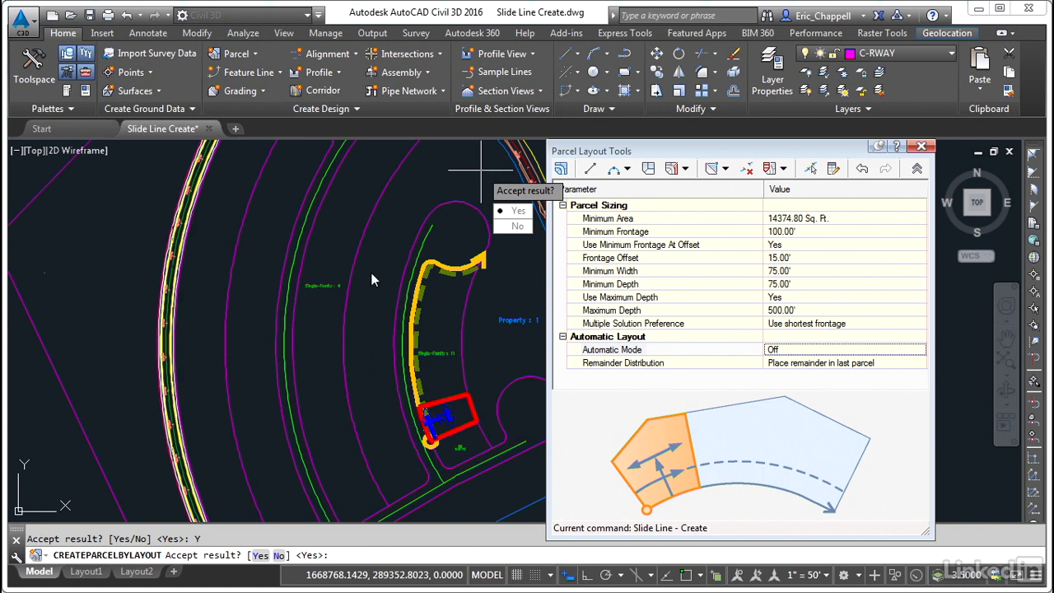
key("Escape")
key("Escape")
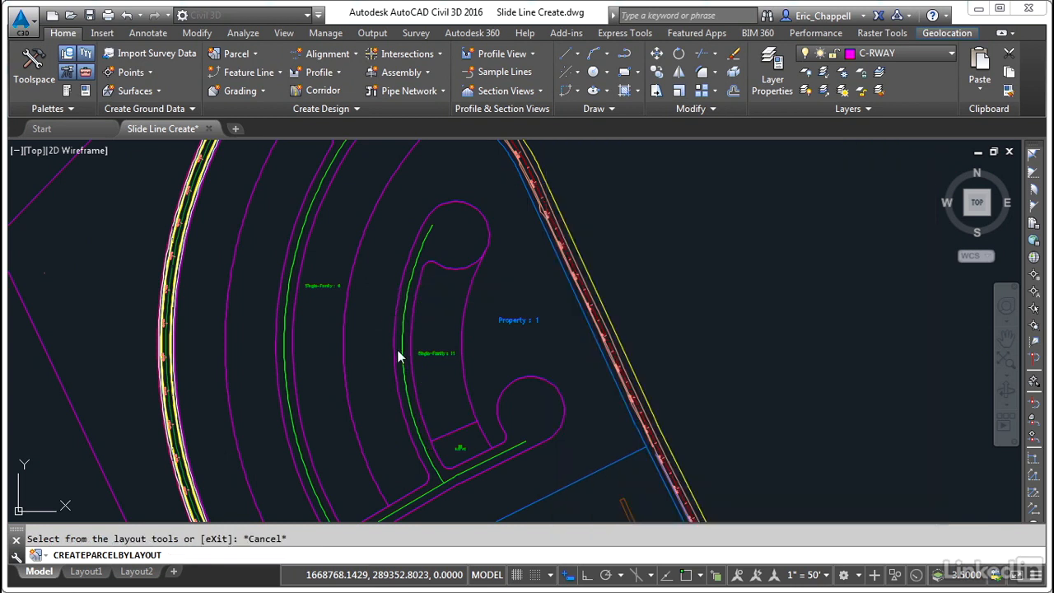
- Examine the new southern lot's number and acreage label and highlight its boundary
mouse_move(494, 398)
middle_mouse_down()
mouse_move(504, 317)
mouse_move(409, 432)
middle_mouse_up()
scroll(470, 392, "up", 5)
scroll(409, 432, "down", 2)
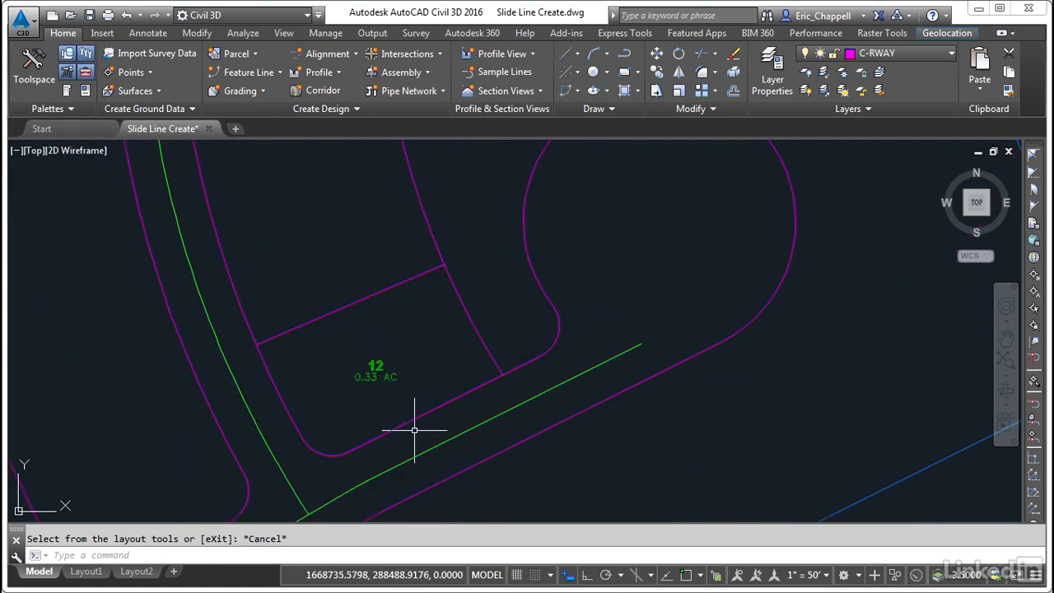
left_click(376, 368)
left_click(484, 459)
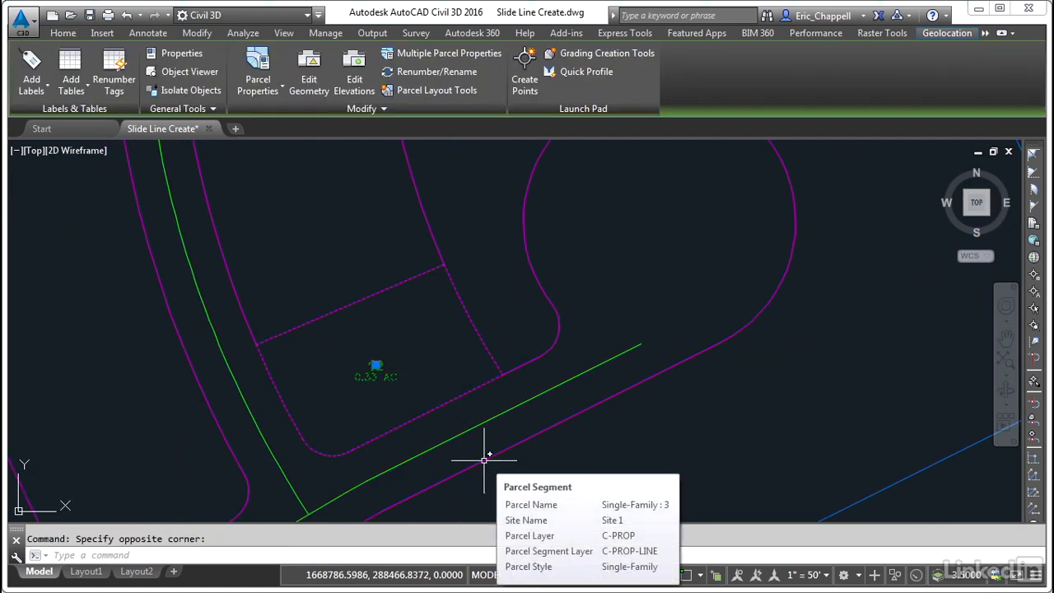
key("Escape")
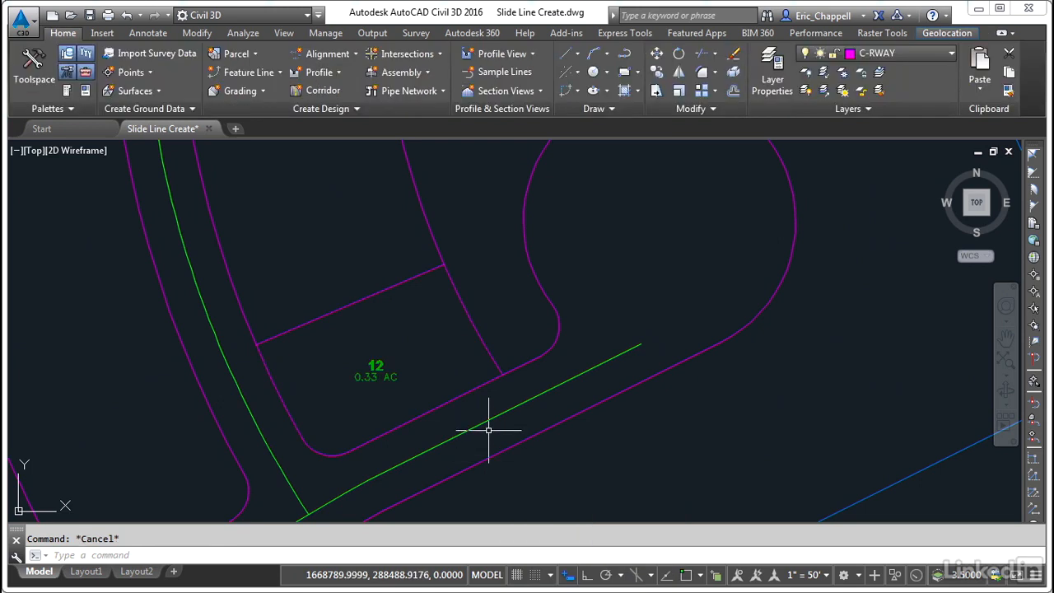
- Check the new lot's area in its parcel properties
left_click(375, 366)
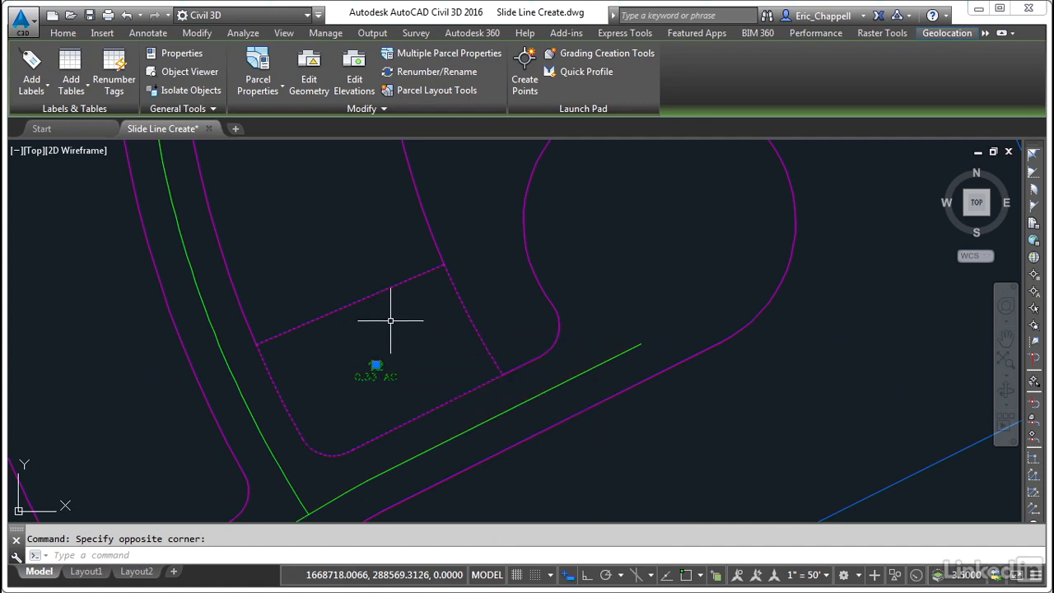
left_click(183, 54)
left_click_drag(191, 161, 208, 161)
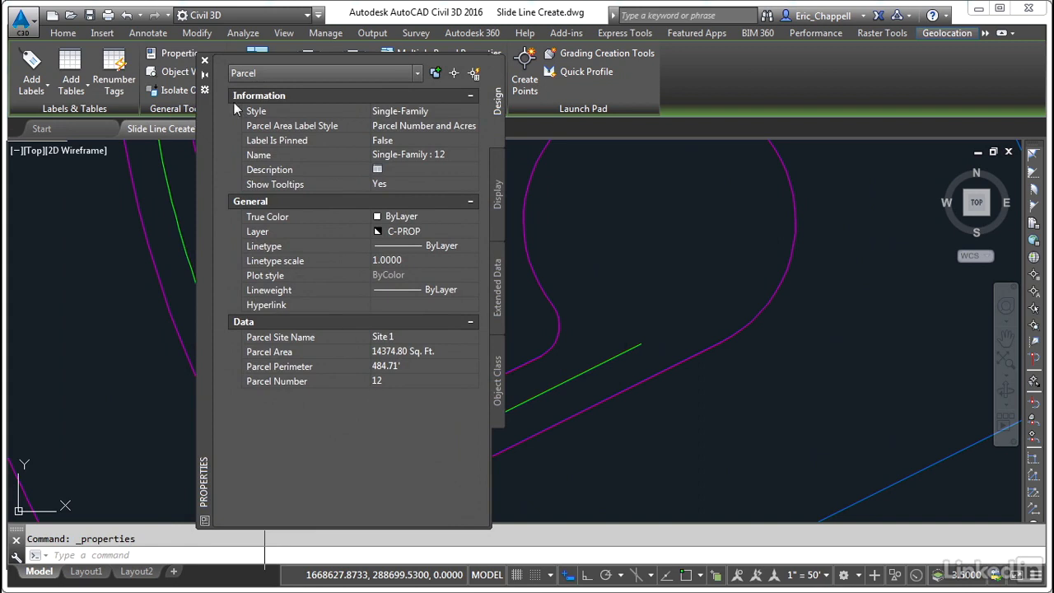
left_click(205, 60)
key("Escape")
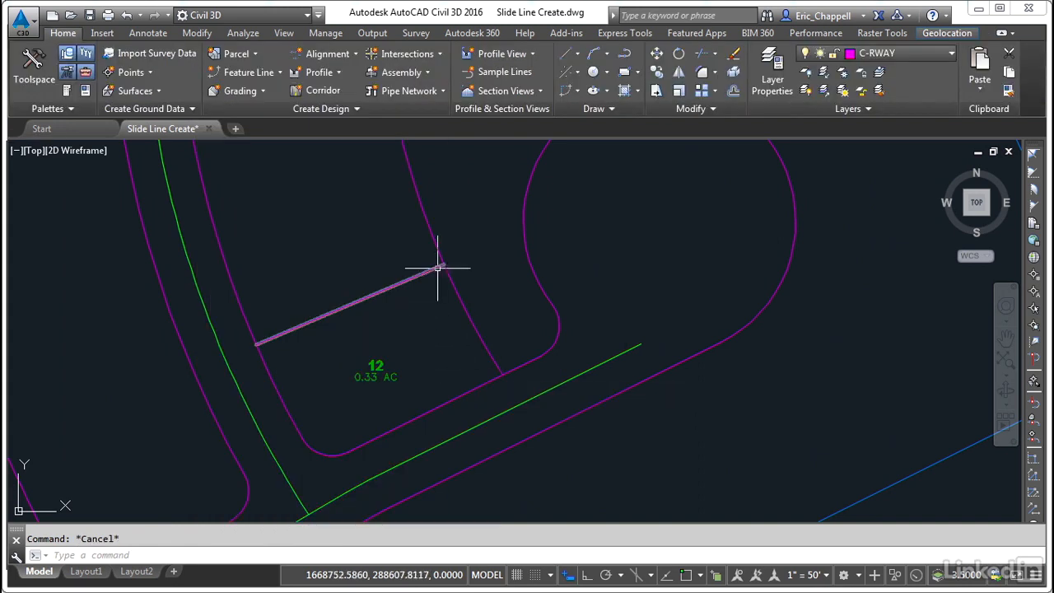
- Try to measure the new lot's road frontage with DIST, starting from the west end of its dividing line
type("DIST")
key("Return")
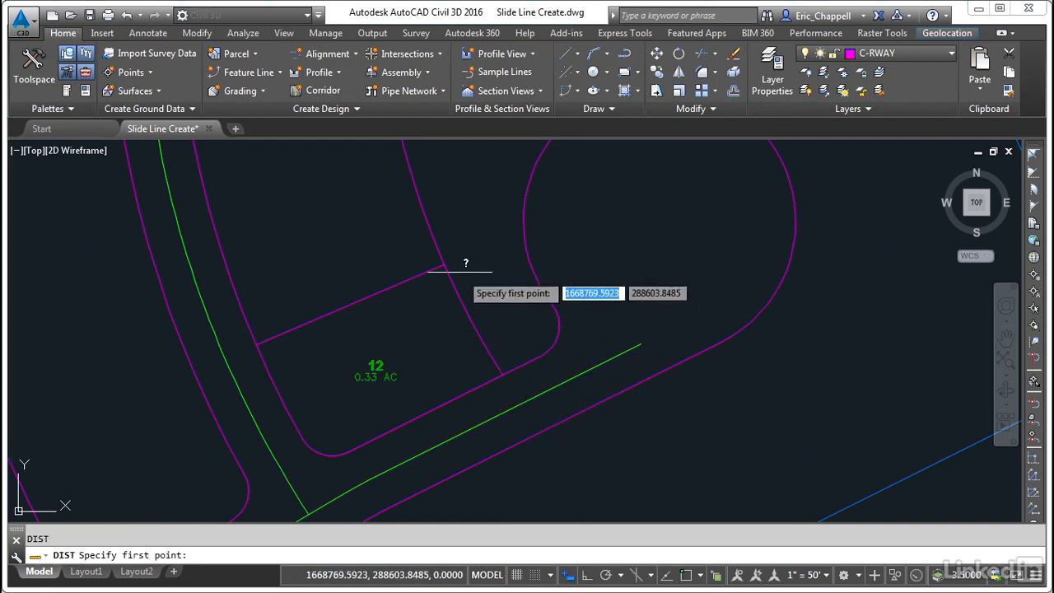
left_click(255, 343)
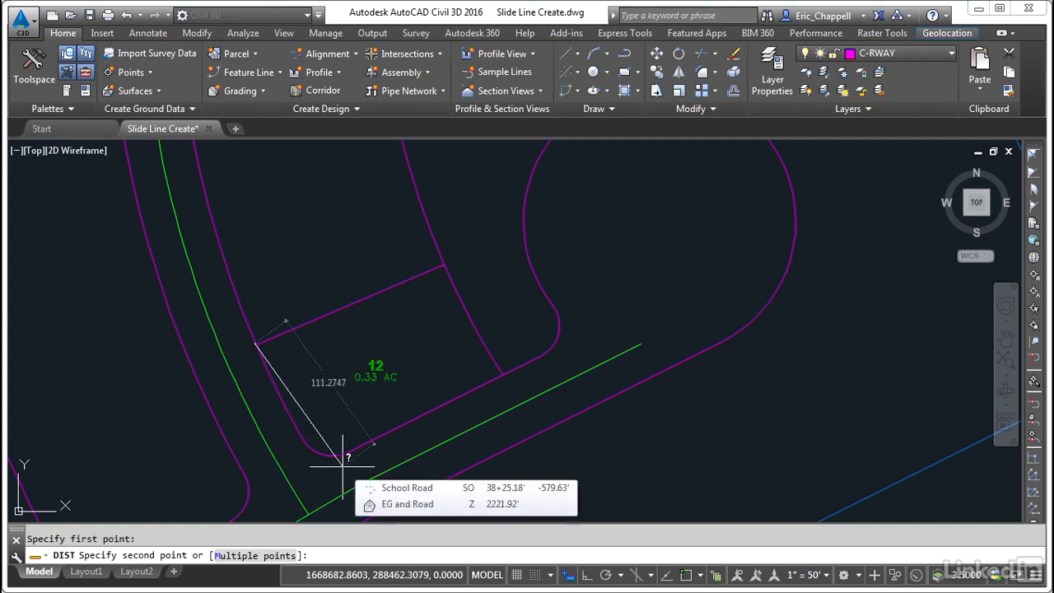
key("Escape")
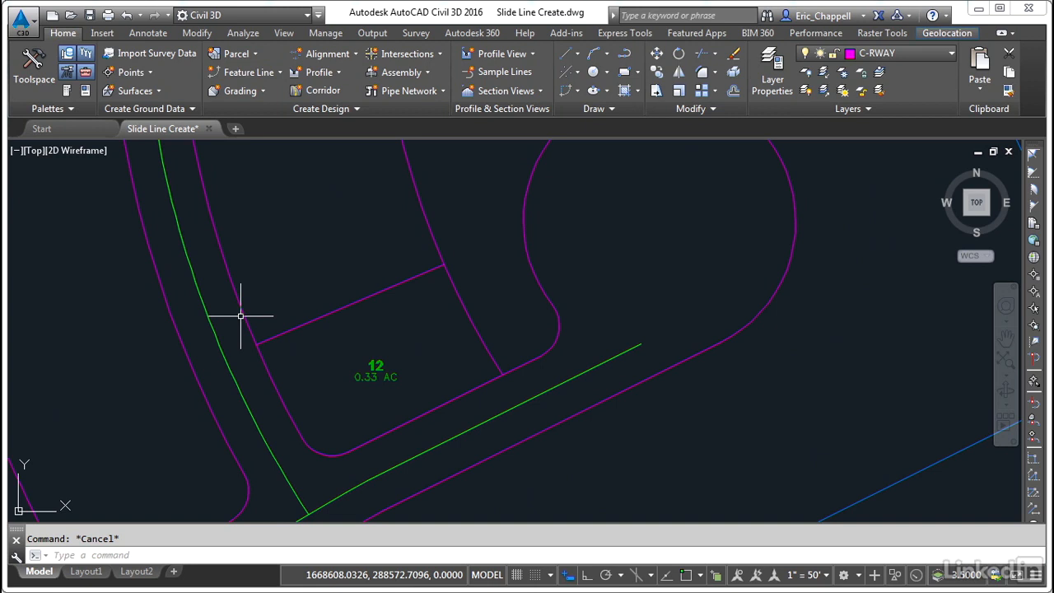
scroll(457, 430, "down", 2)
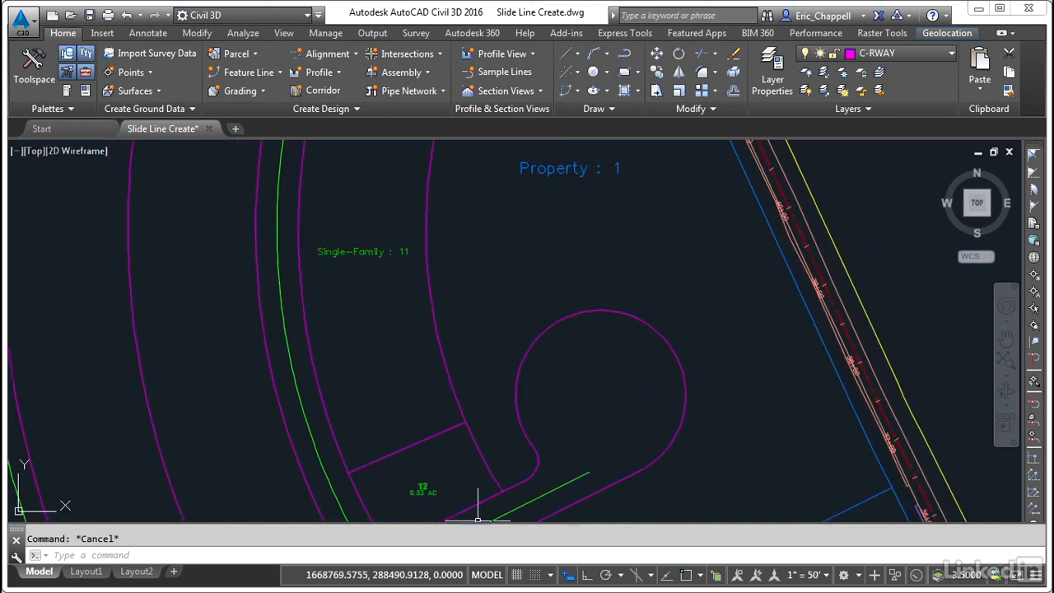